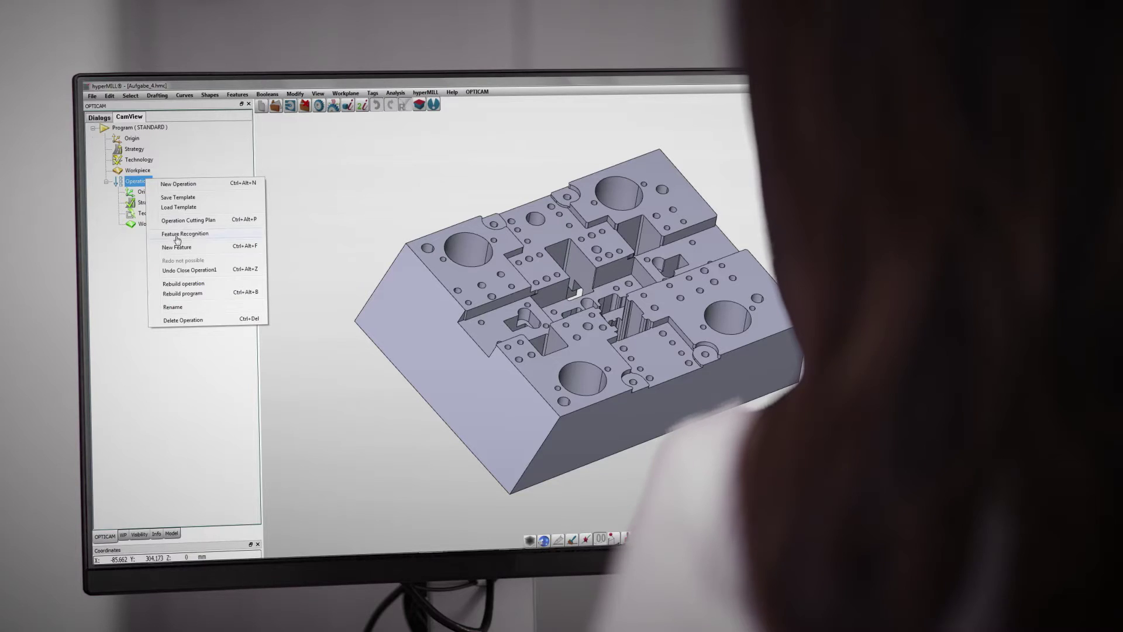
Open Feature Recognition with Internal (Die) Features Only and a new operation for each body.
click(174, 236)
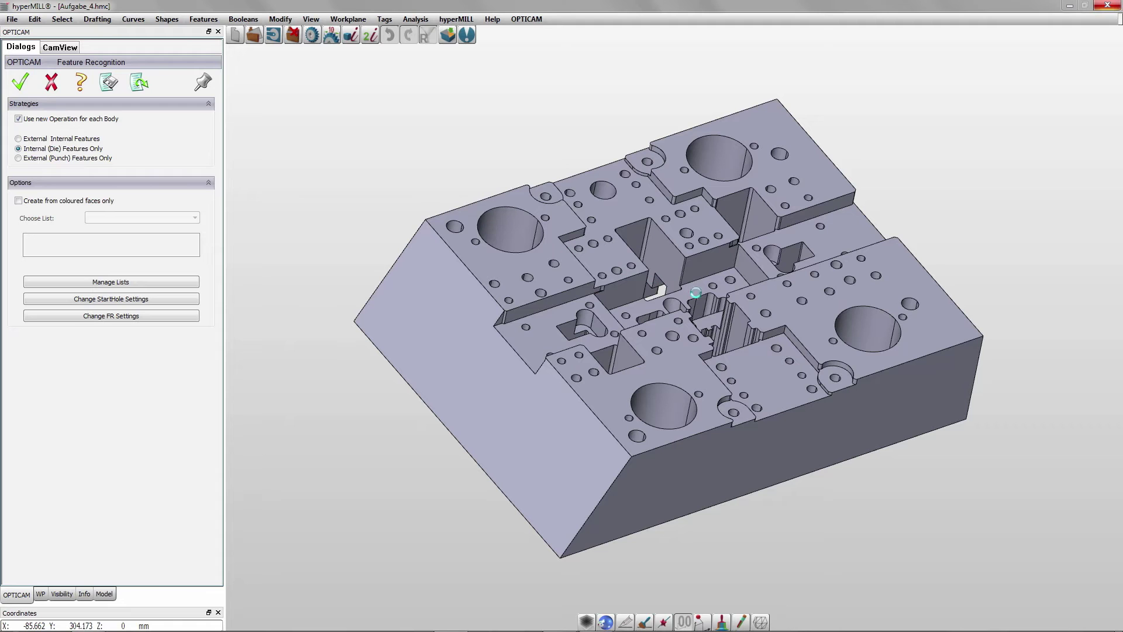
Inspect the recognized Extruded10, FourAxis11 and Extruded2 features of Operation1 in the viewport.
scroll(693, 293, up, 5)
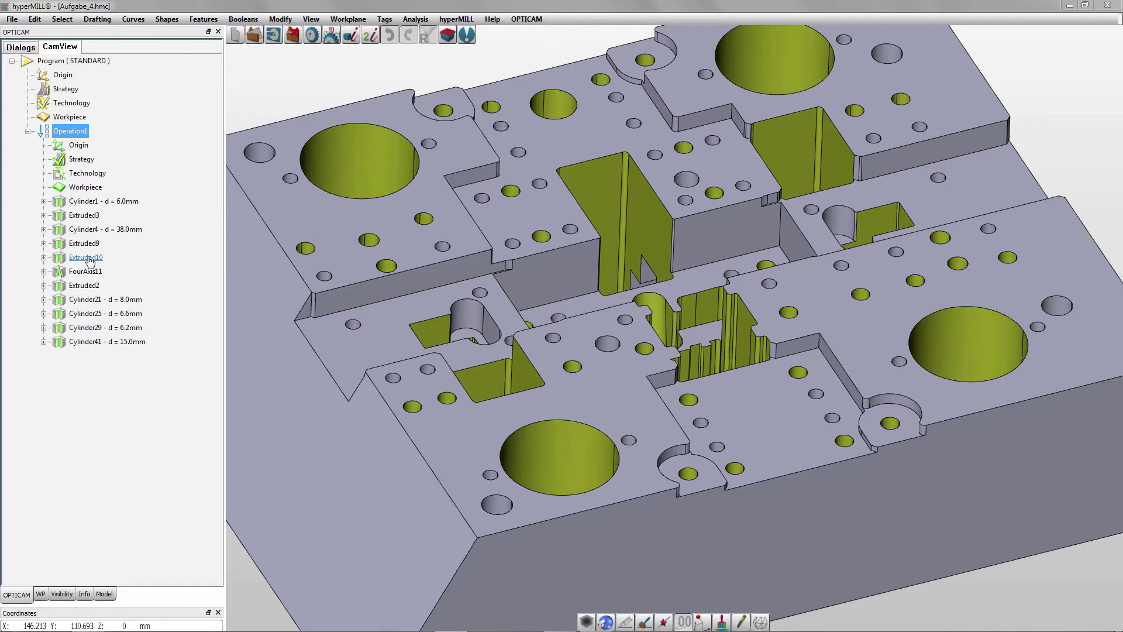
click(89, 259)
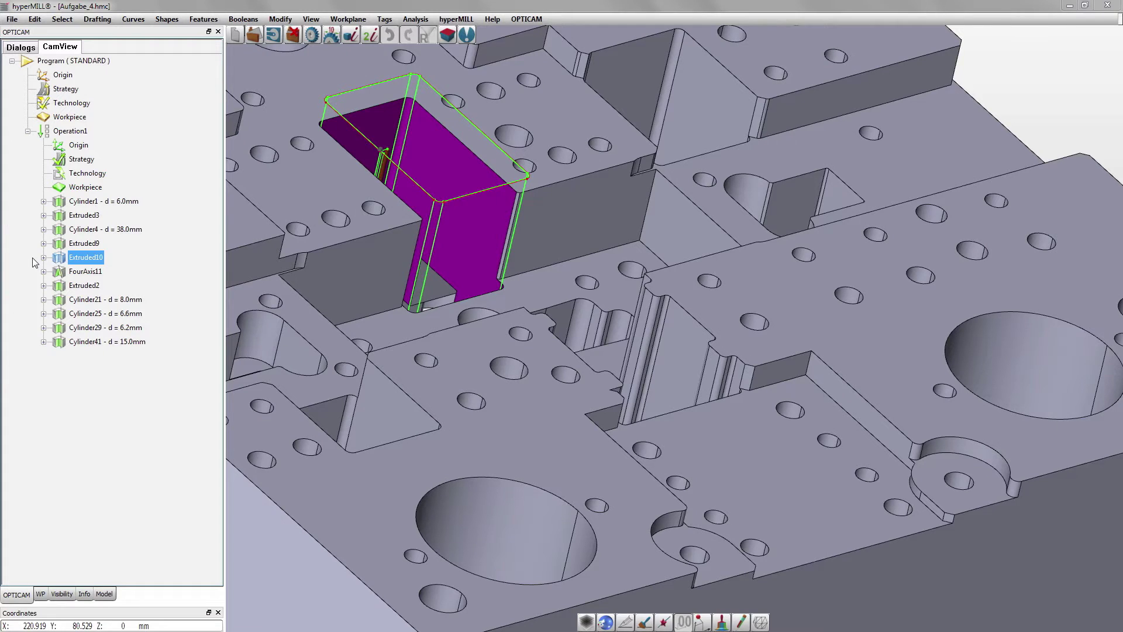
click(86, 272)
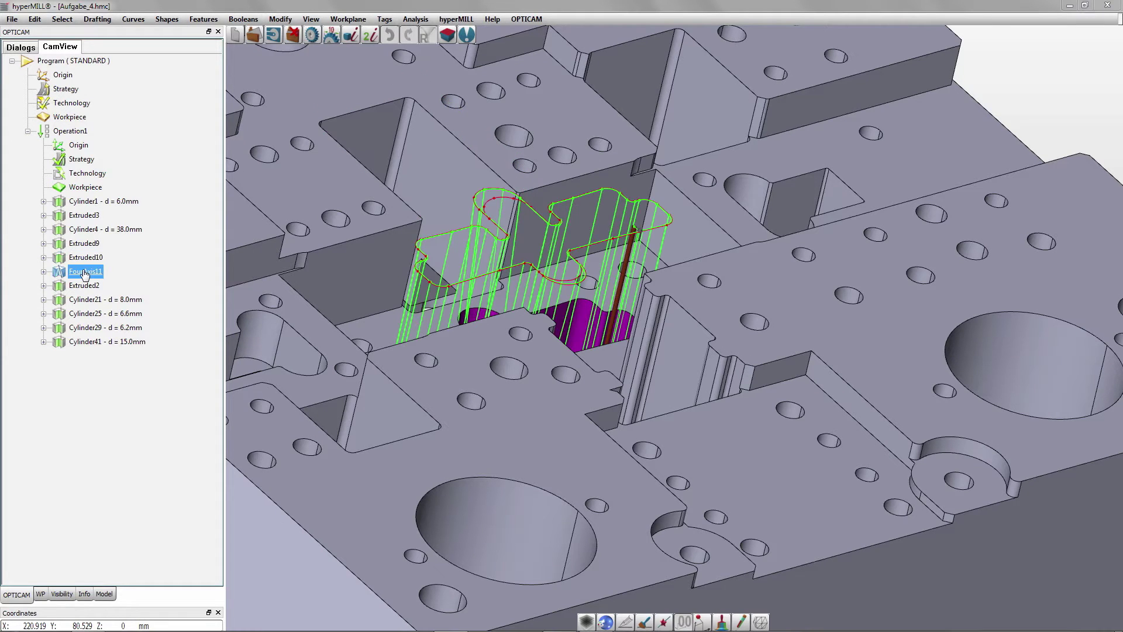
click(86, 286)
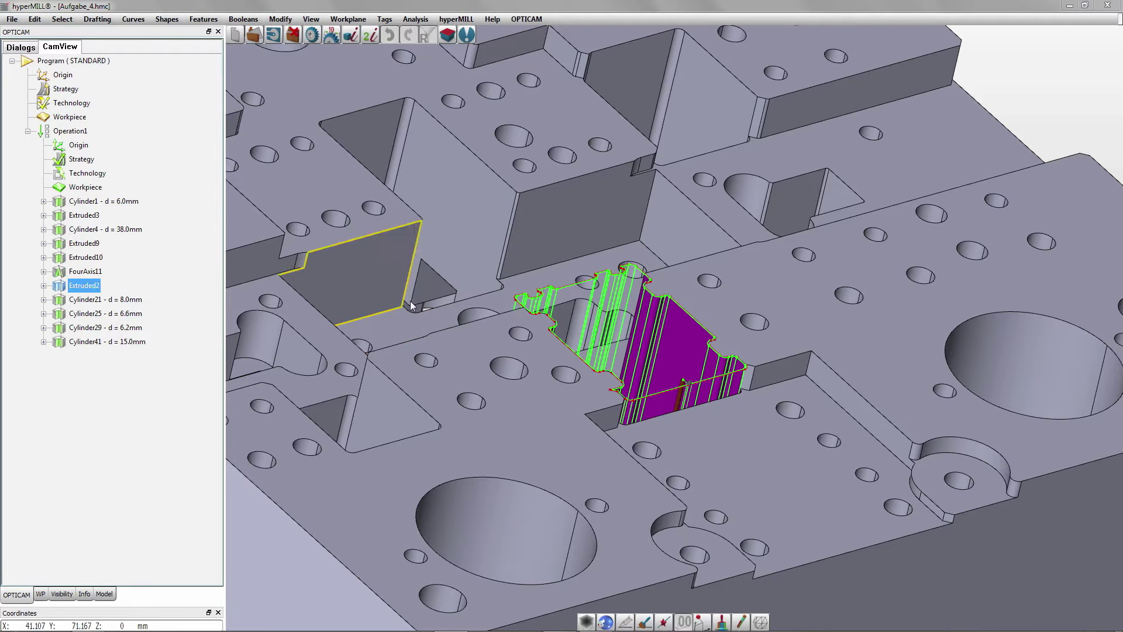
scroll(675, 352, up, 3)
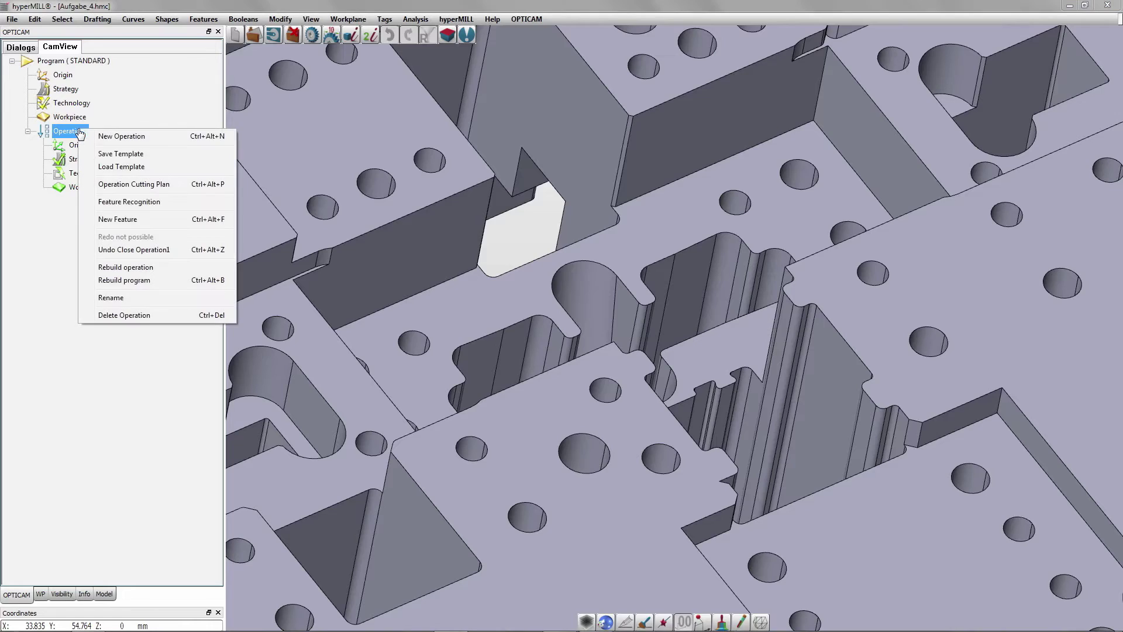
Start a new machining feature in Operation1 from the 8-face pocket and another pocket face.
click(124, 218)
click(530, 83)
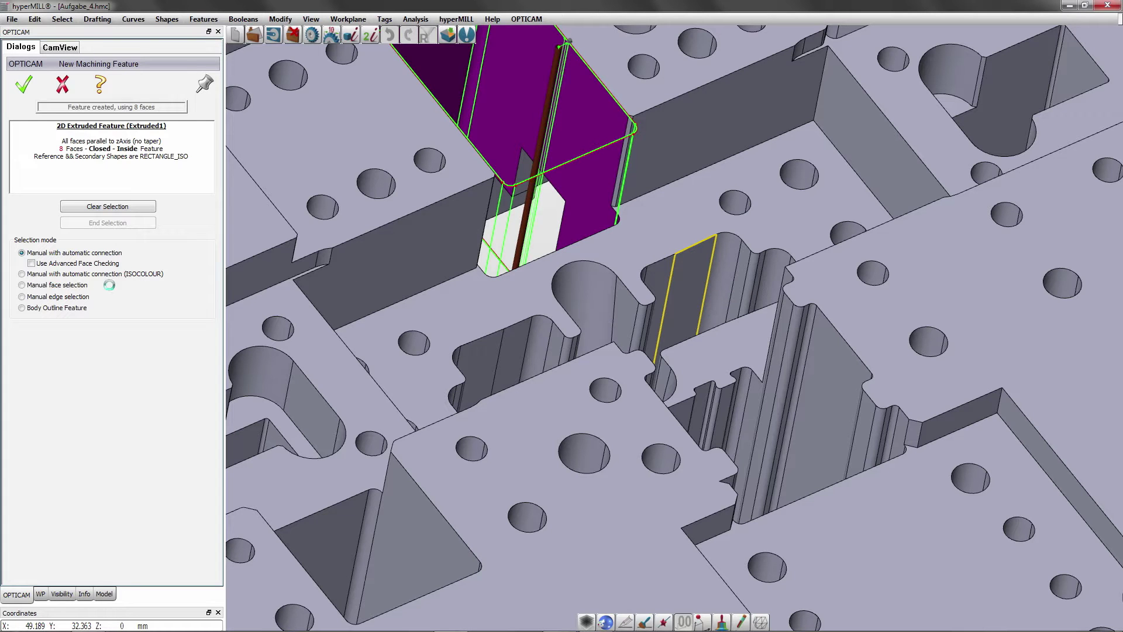
click(680, 281)
Switch to Manual face selection and build a feature from four picked slot wall faces.
click(31, 288)
scroll(742, 345, up, 5)
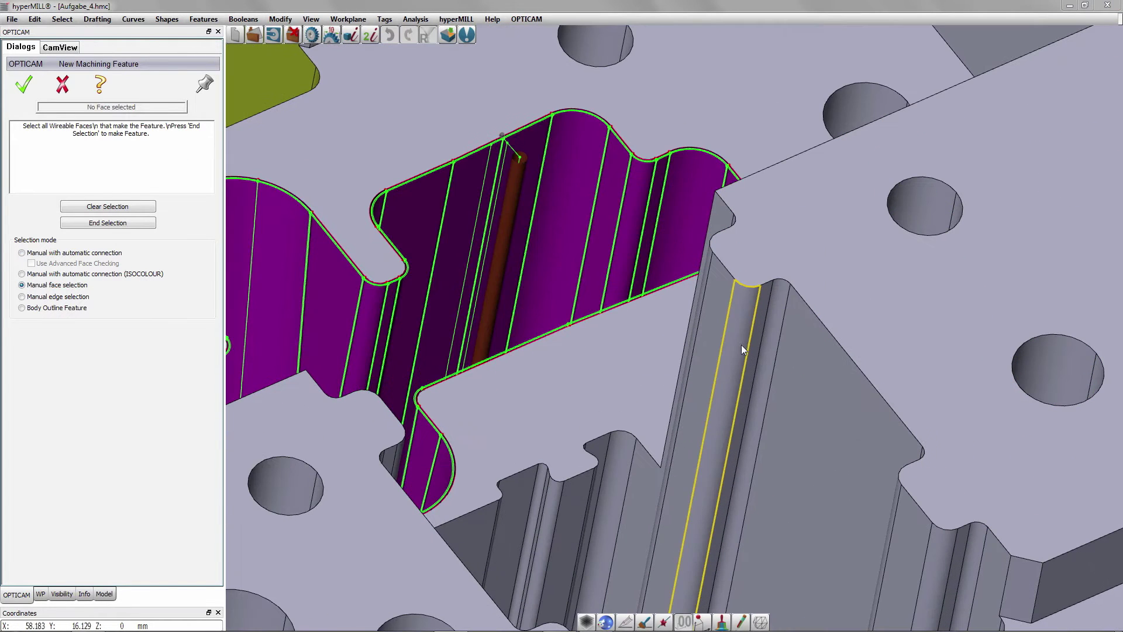
click(738, 347)
click(760, 335)
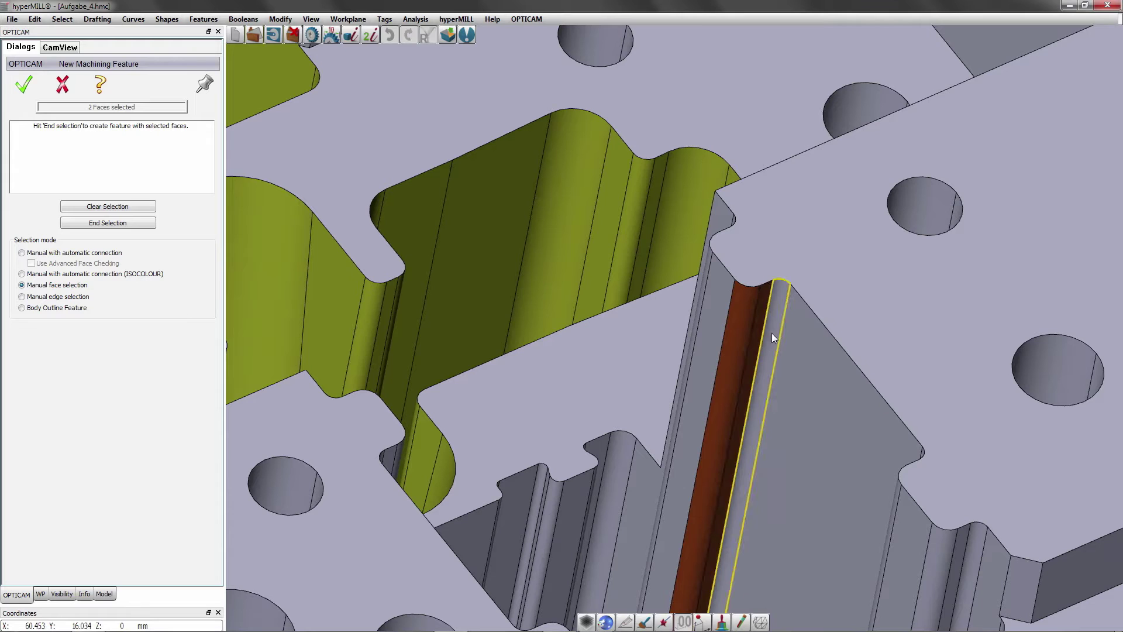
click(770, 332)
click(828, 406)
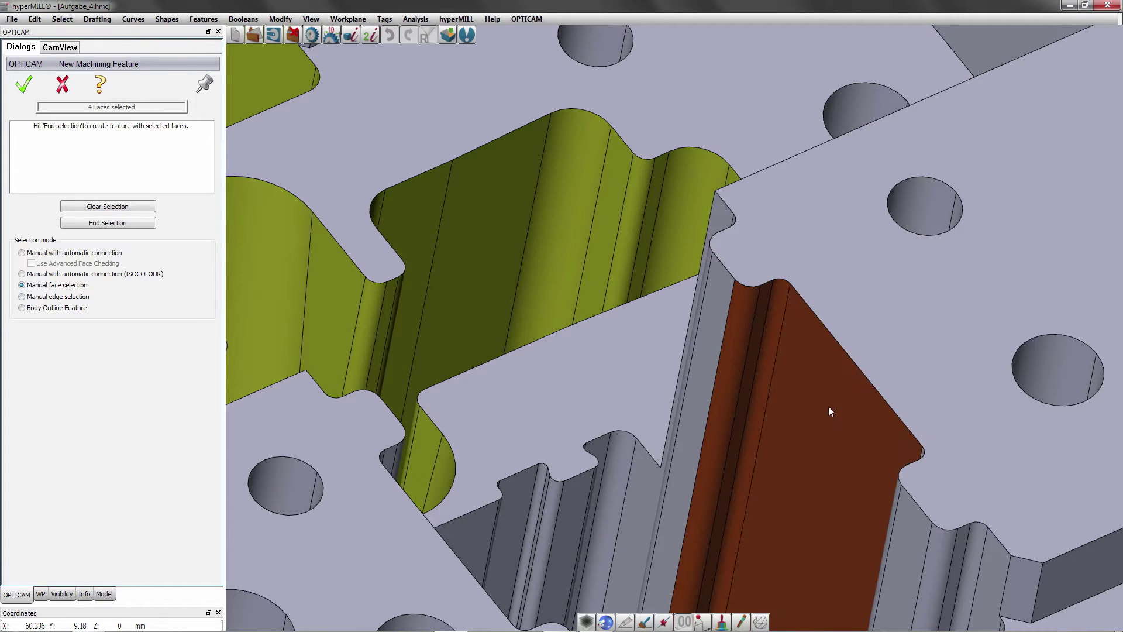
click(109, 223)
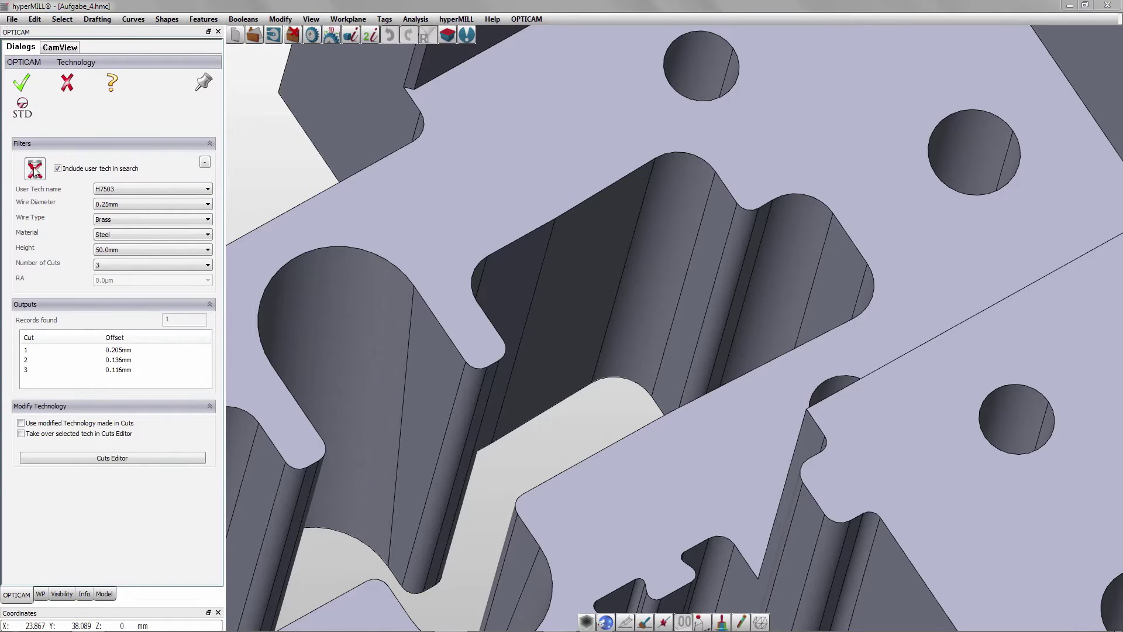
Set the technology to Brass wire, Steel material, 50.0mm height and the H7503 record.
click(34, 168)
click(113, 218)
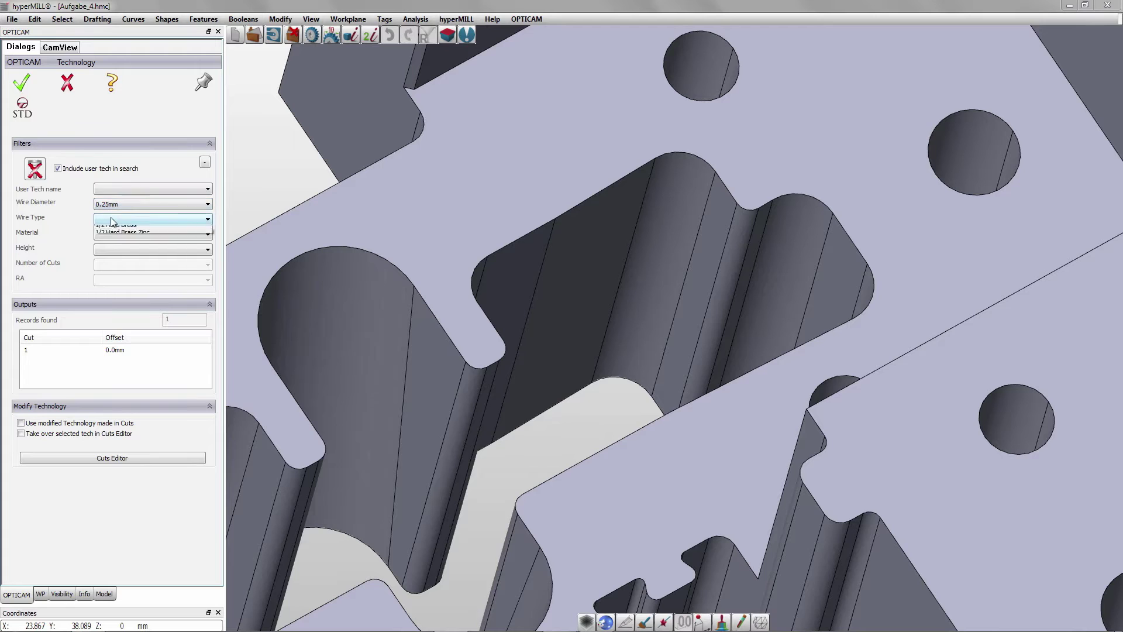
click(110, 234)
click(110, 233)
click(110, 268)
click(111, 249)
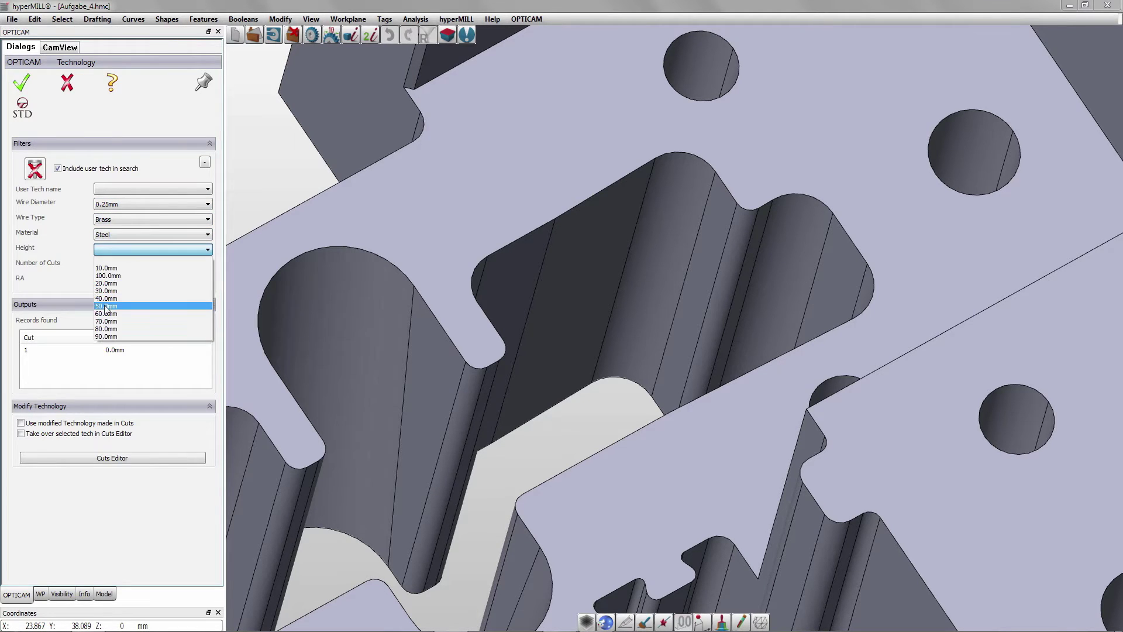
click(106, 306)
click(107, 193)
click(111, 200)
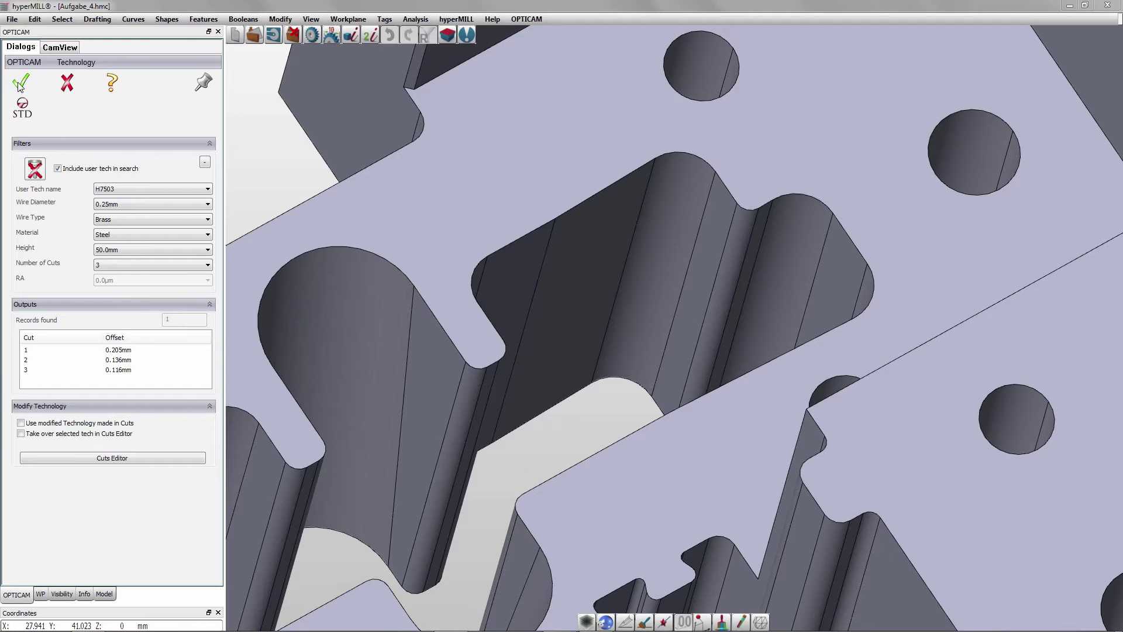
click(19, 83)
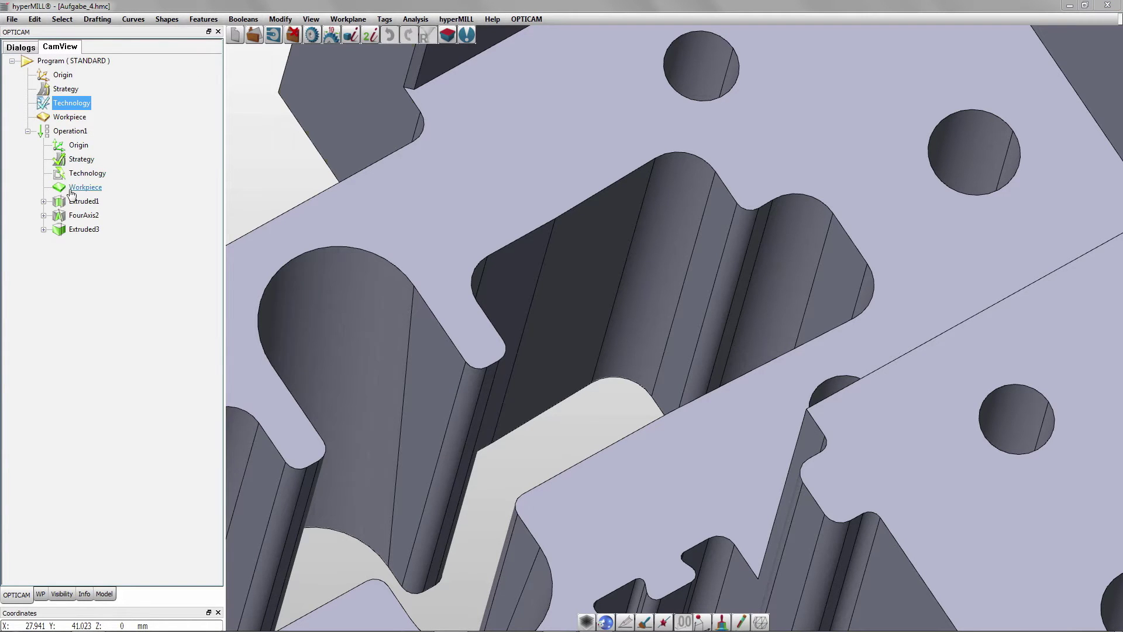
click(83, 215)
scroll(689, 155, up, 5)
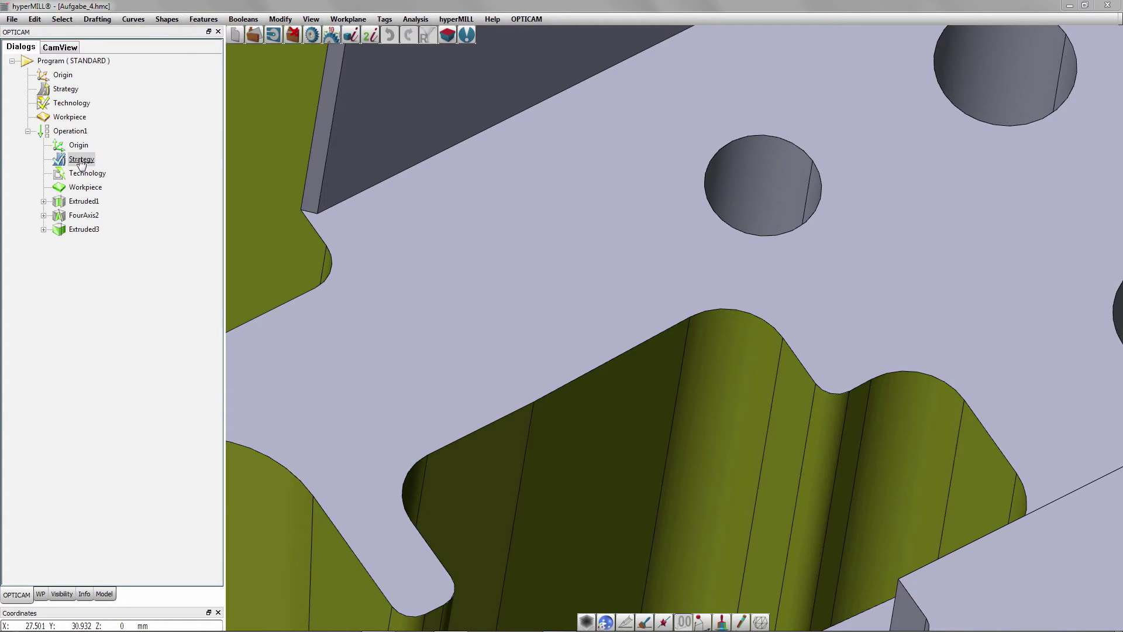
Set Operation1's Bridge Cut Strategy to 'Cut Bridges at End of FIRST CUTS'.
double_click(81, 159)
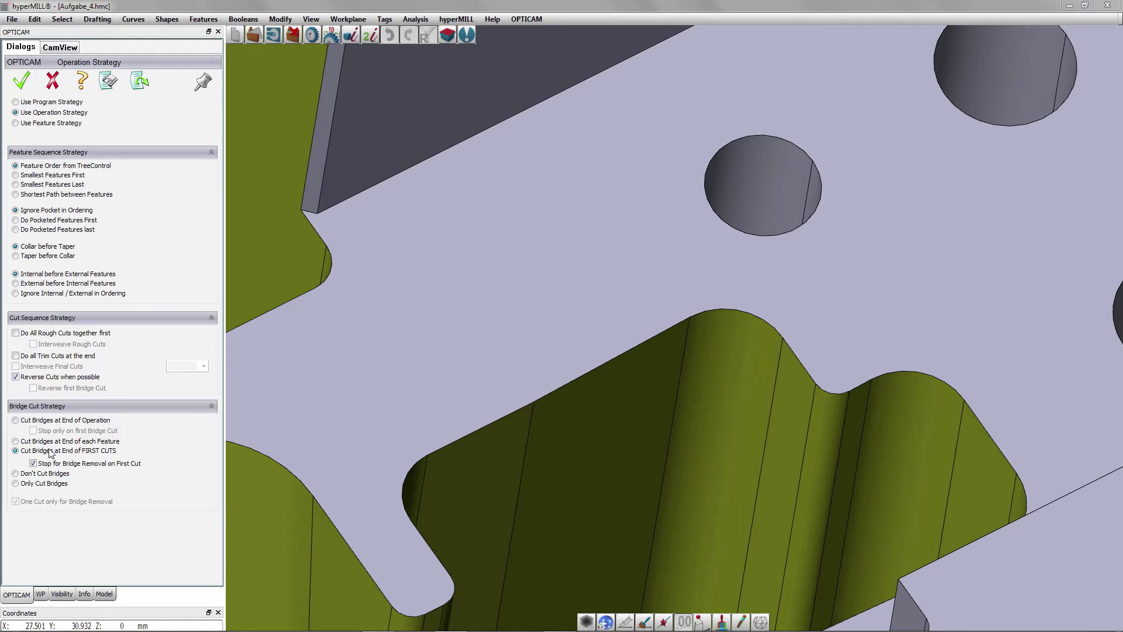
click(16, 420)
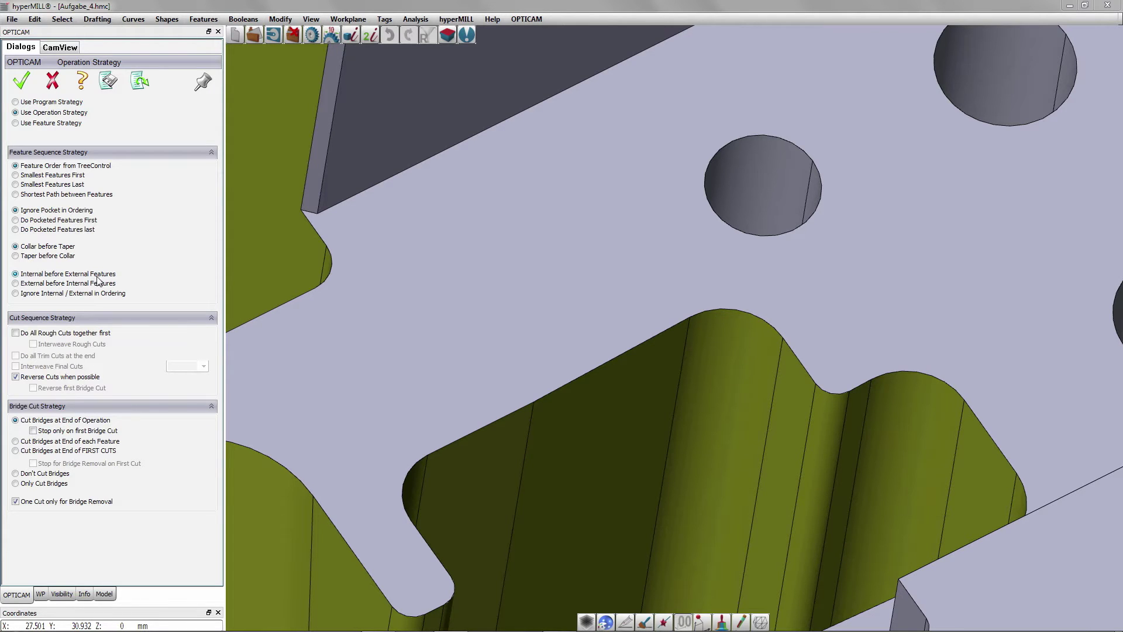
click(25, 454)
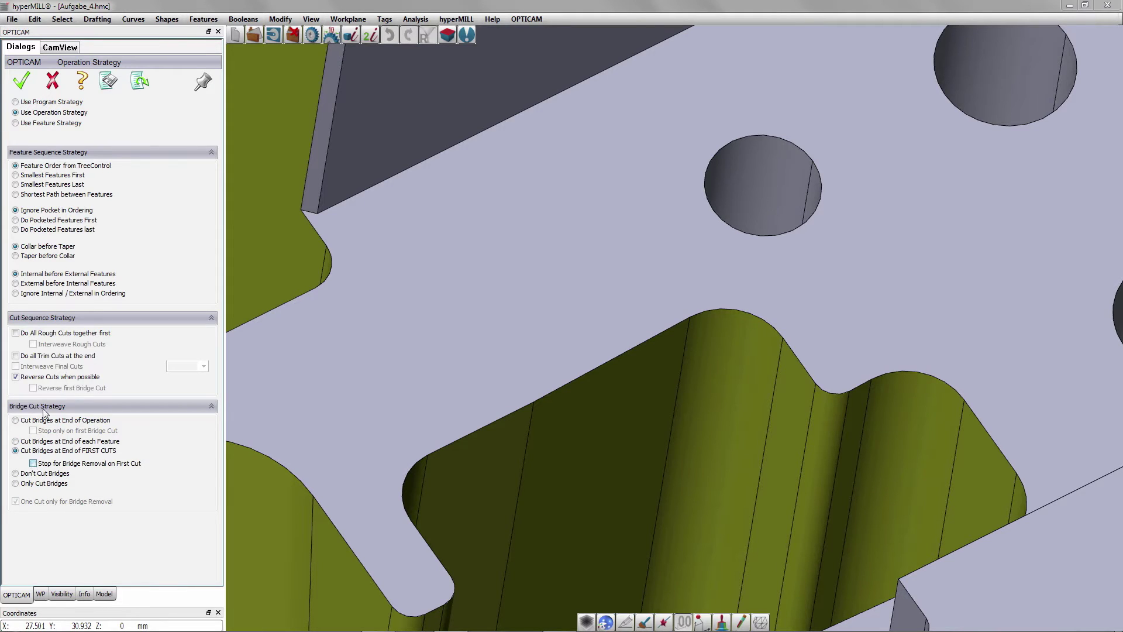
click(22, 83)
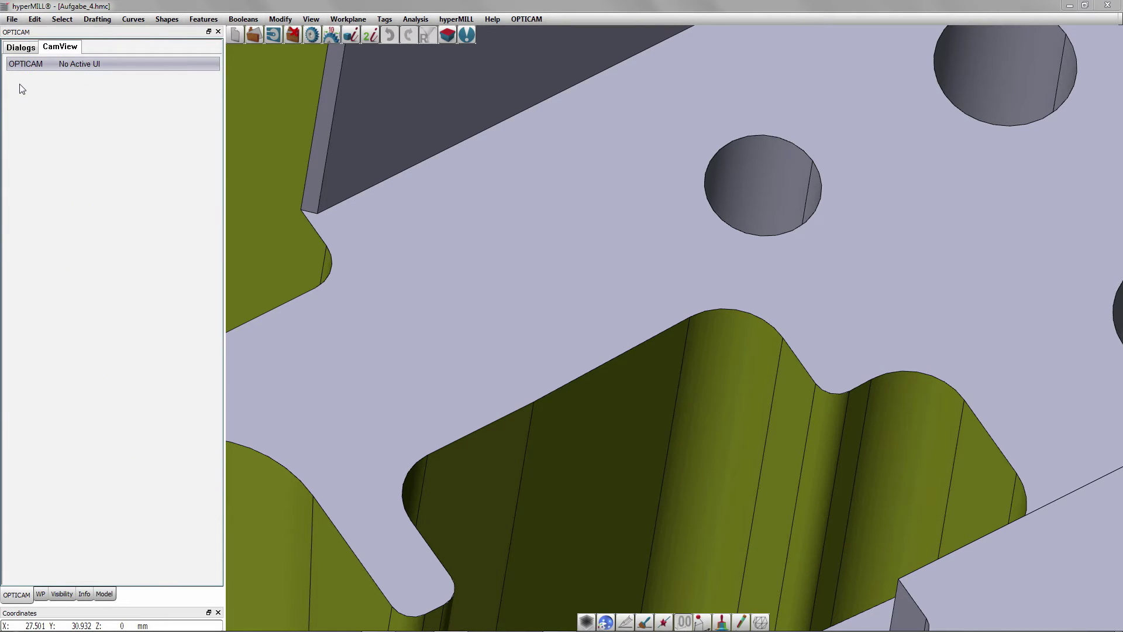
click(84, 215)
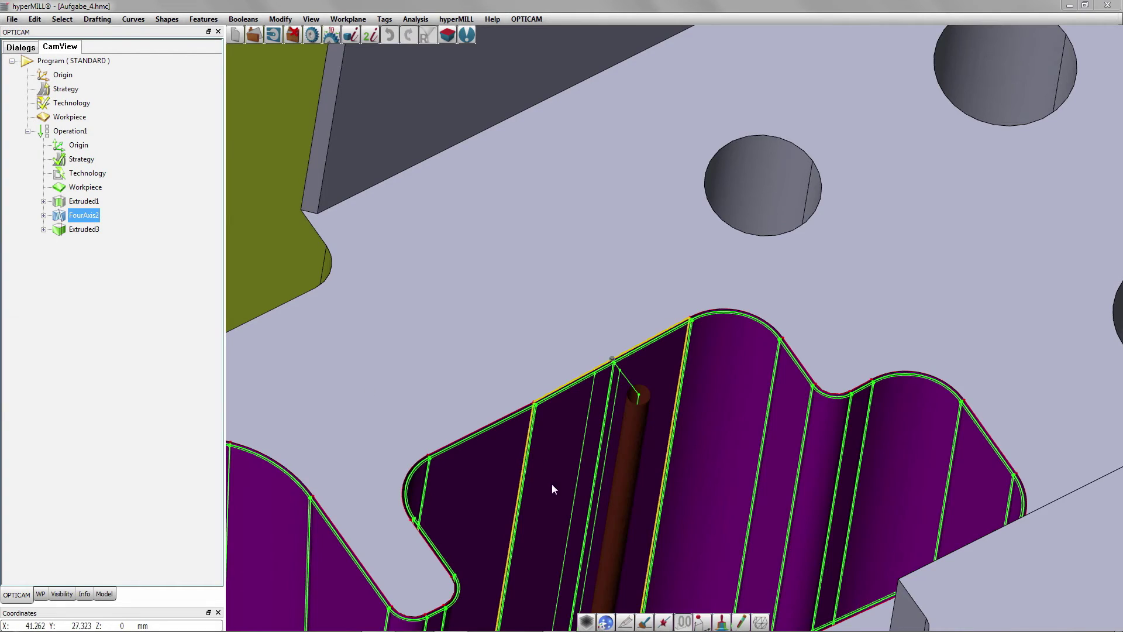
scroll(552, 483, up, 5)
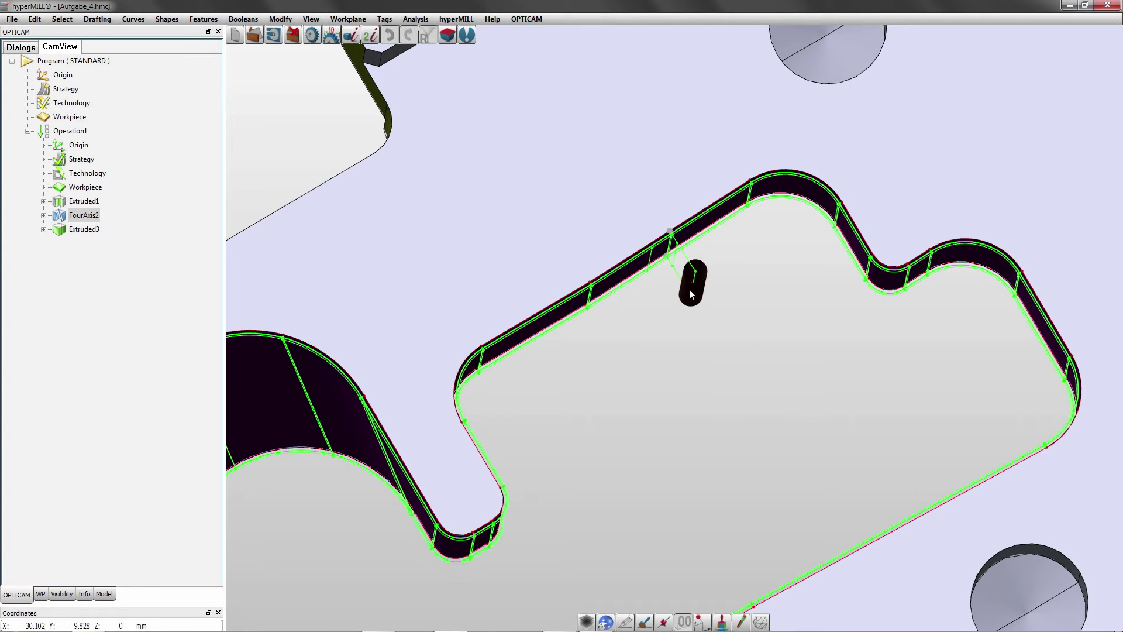
scroll(690, 282, up, 5)
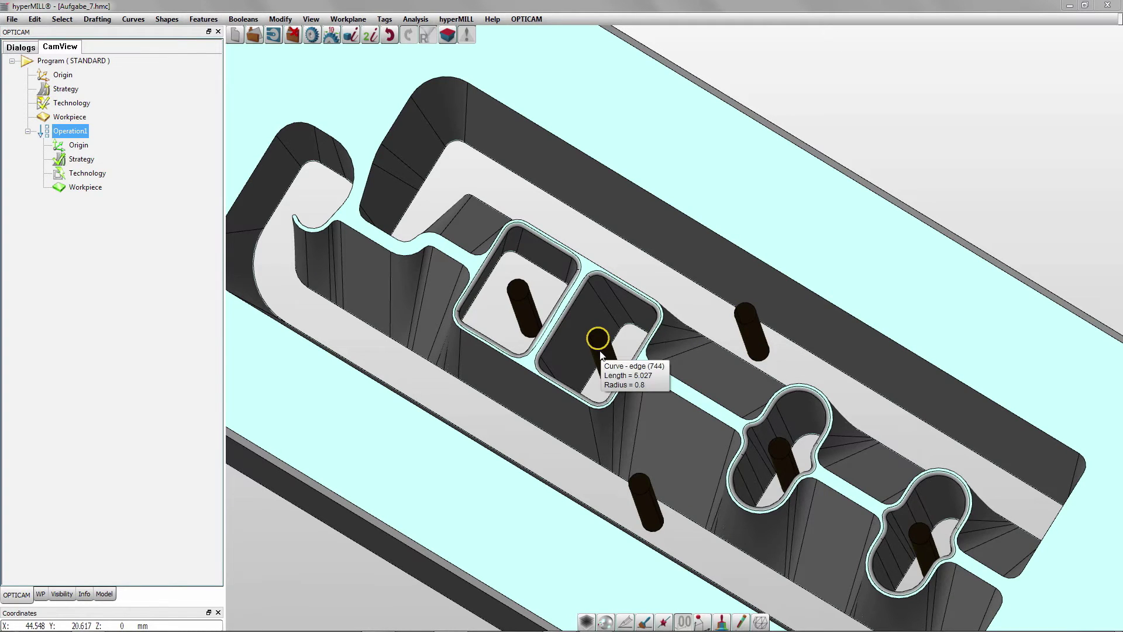
Re-run Feature Recognition on Operation1 with Internal (Die) Features Only.
right_click(82, 135)
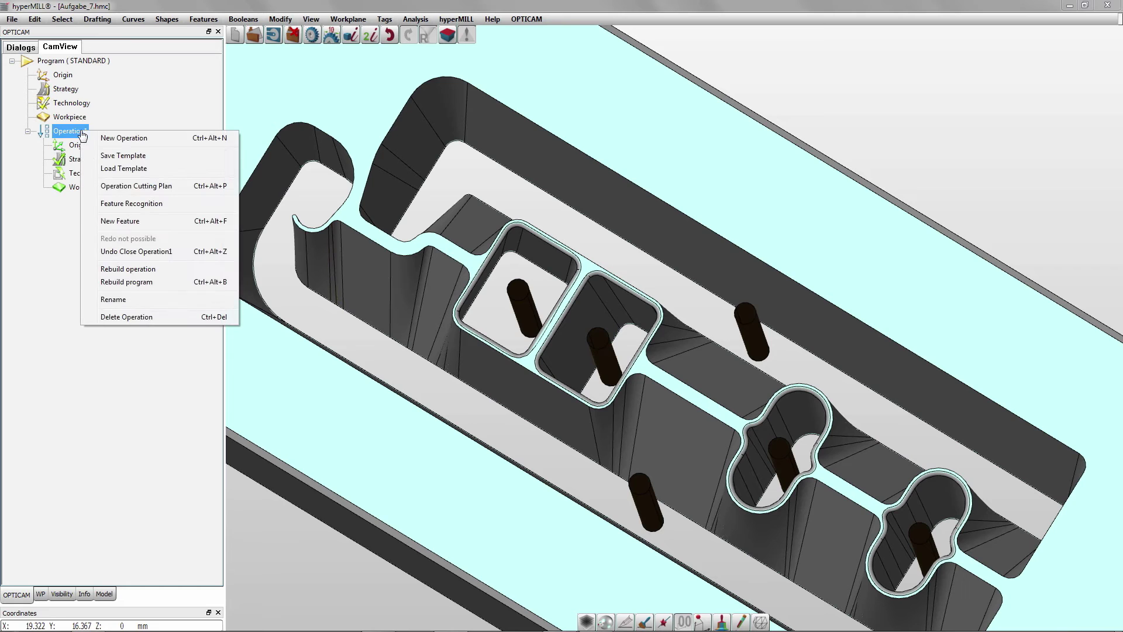
click(131, 203)
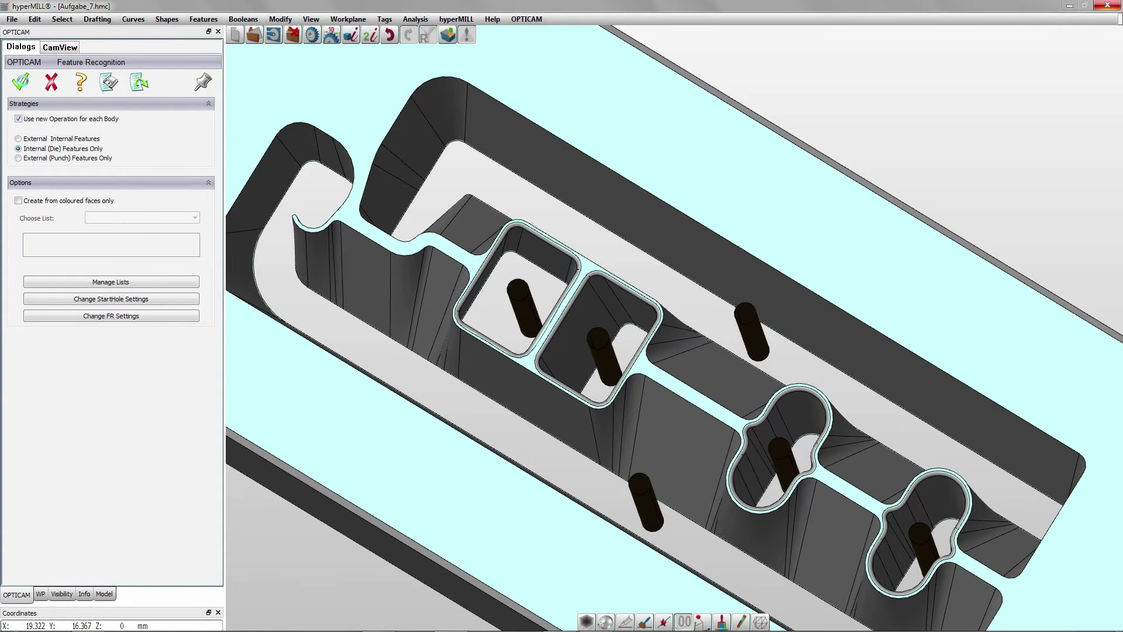
click(21, 82)
Inspect the FourAxis2 feature's faces and switch to a top view of the part.
click(76, 215)
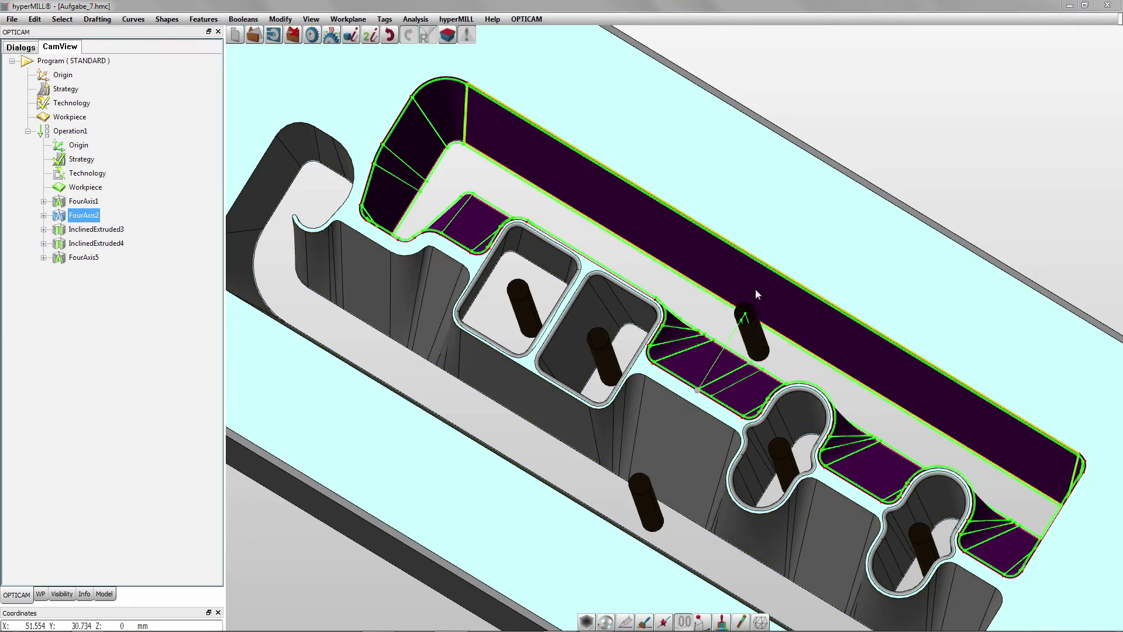
scroll(755, 289, up, 3)
scroll(717, 430, down, 2)
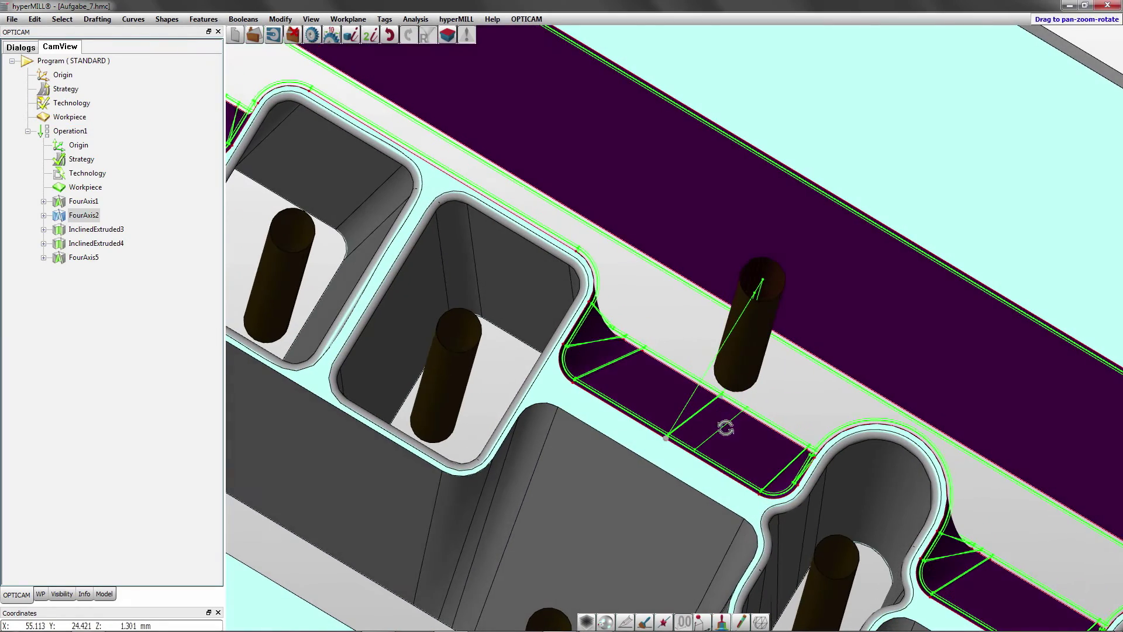
scroll(719, 426, down, 3)
scroll(564, 399, down, 1)
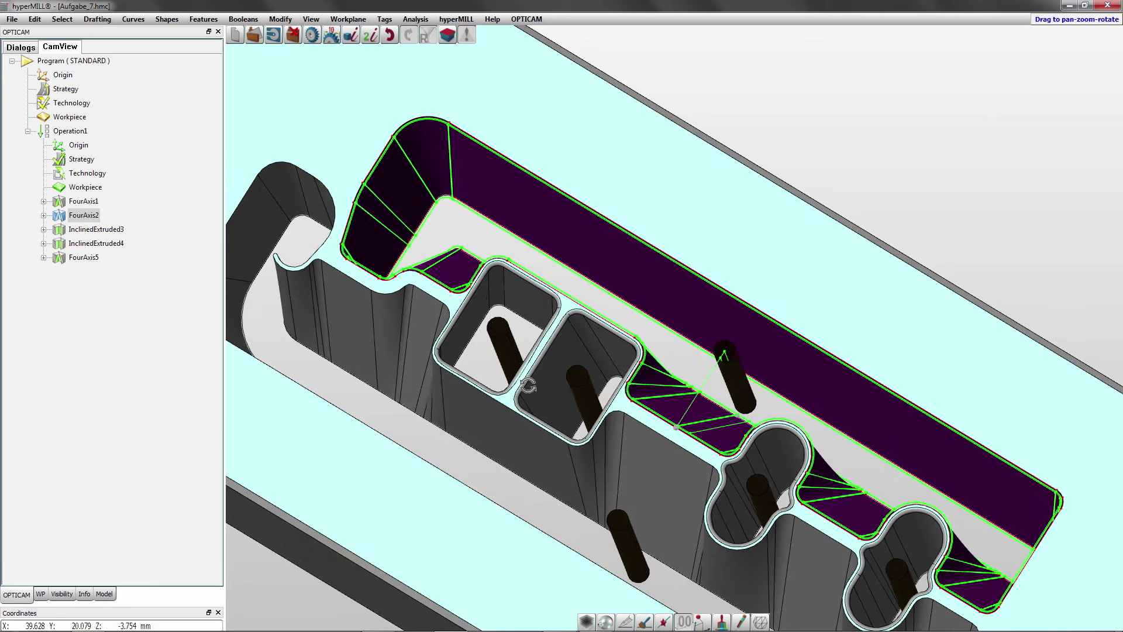
scroll(387, 201, up, 3)
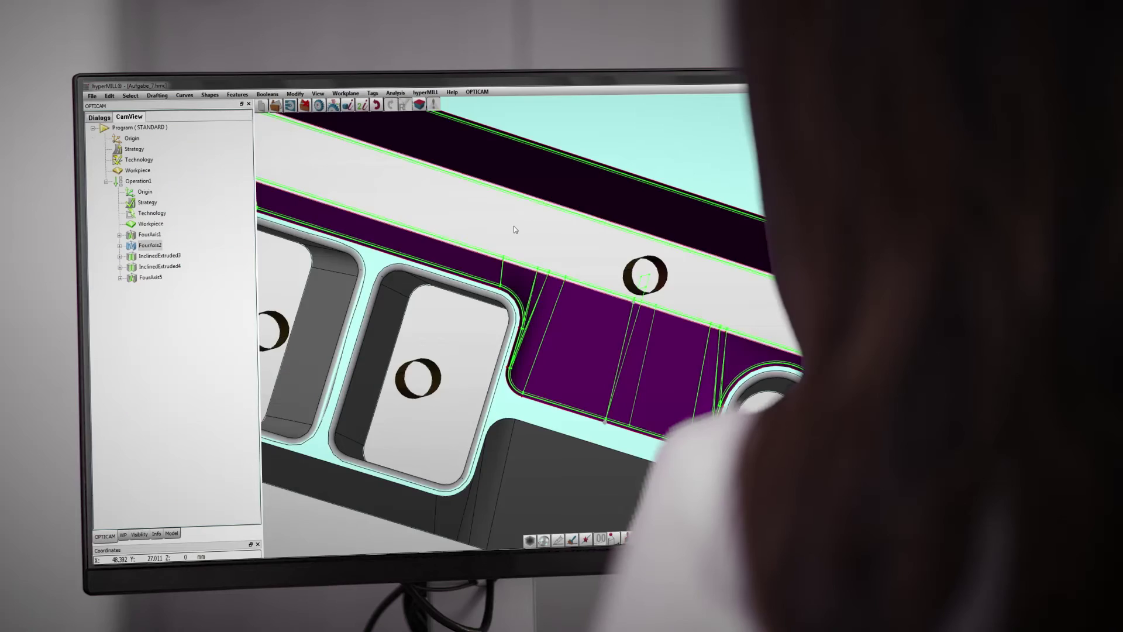
key(Home)
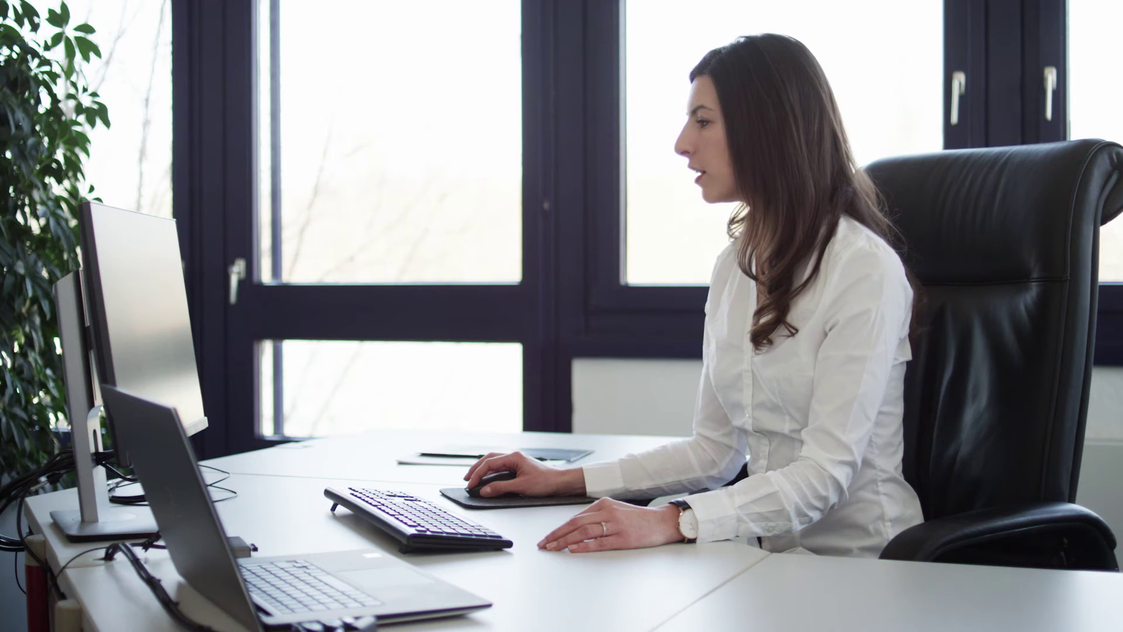
Review FourAxis2 Segment 1's Technology, Events, Corner Relief and Pocket settings, then open Lead.
click(43, 216)
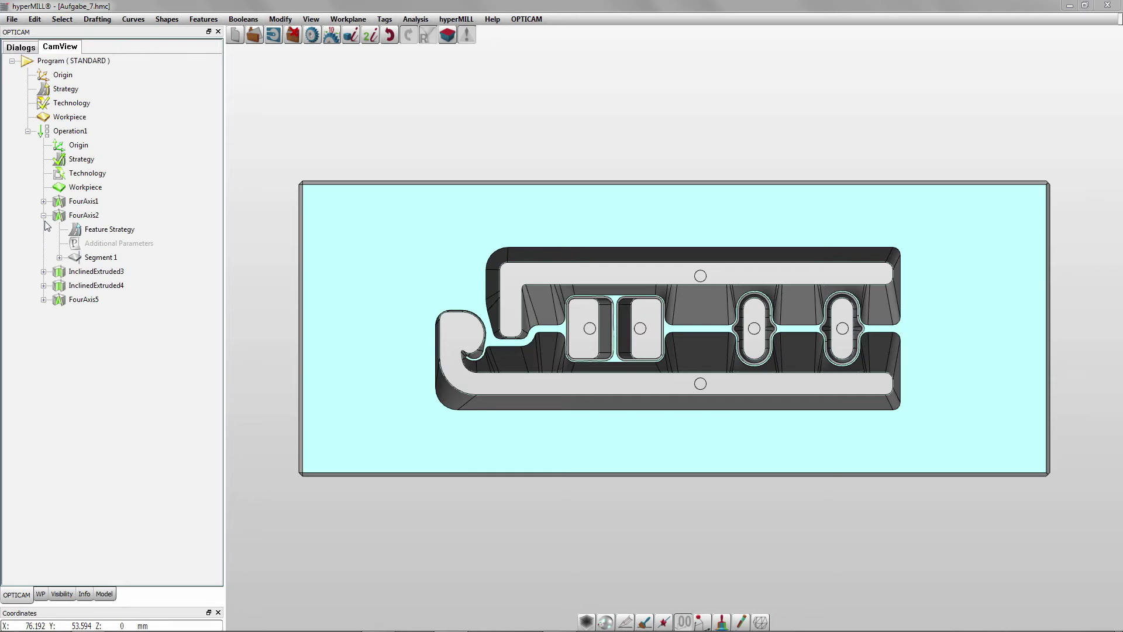
click(58, 258)
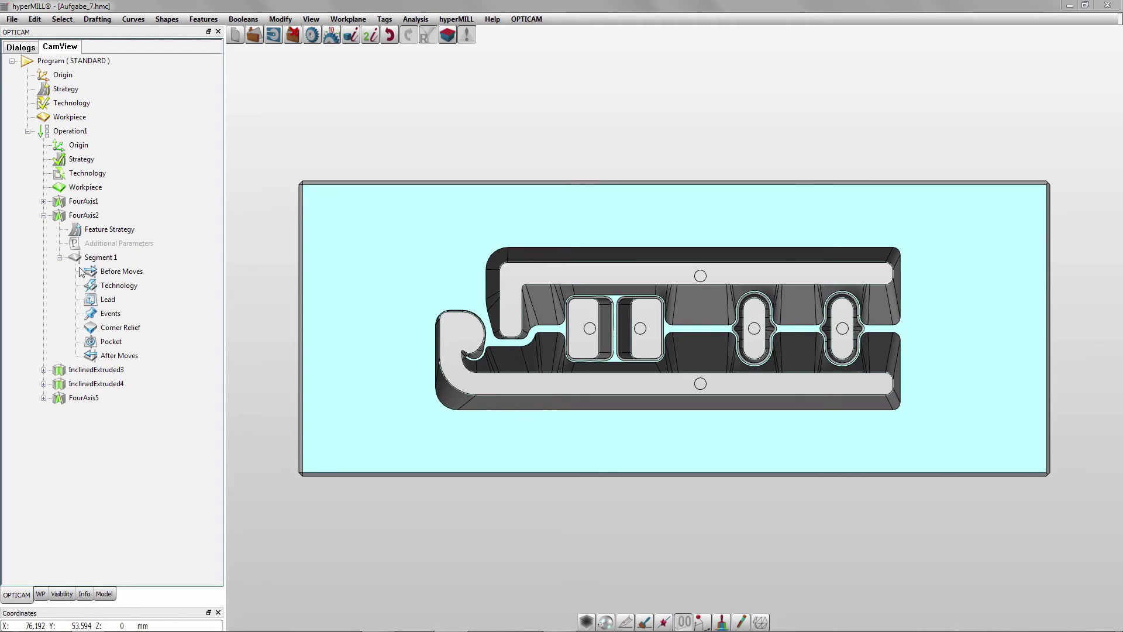
click(118, 286)
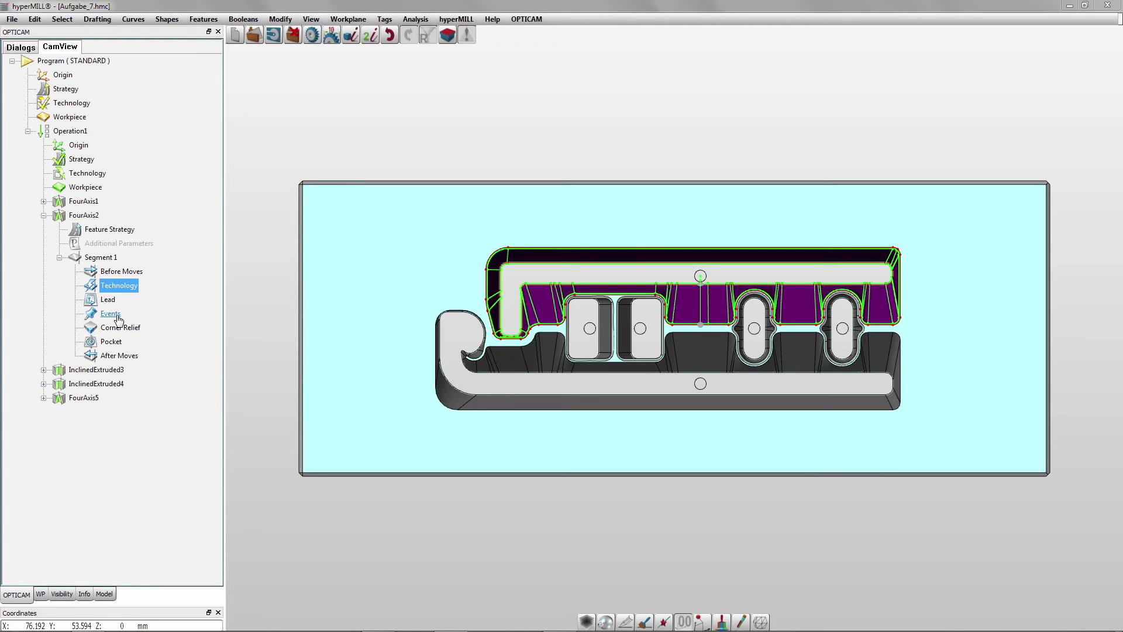
click(118, 319)
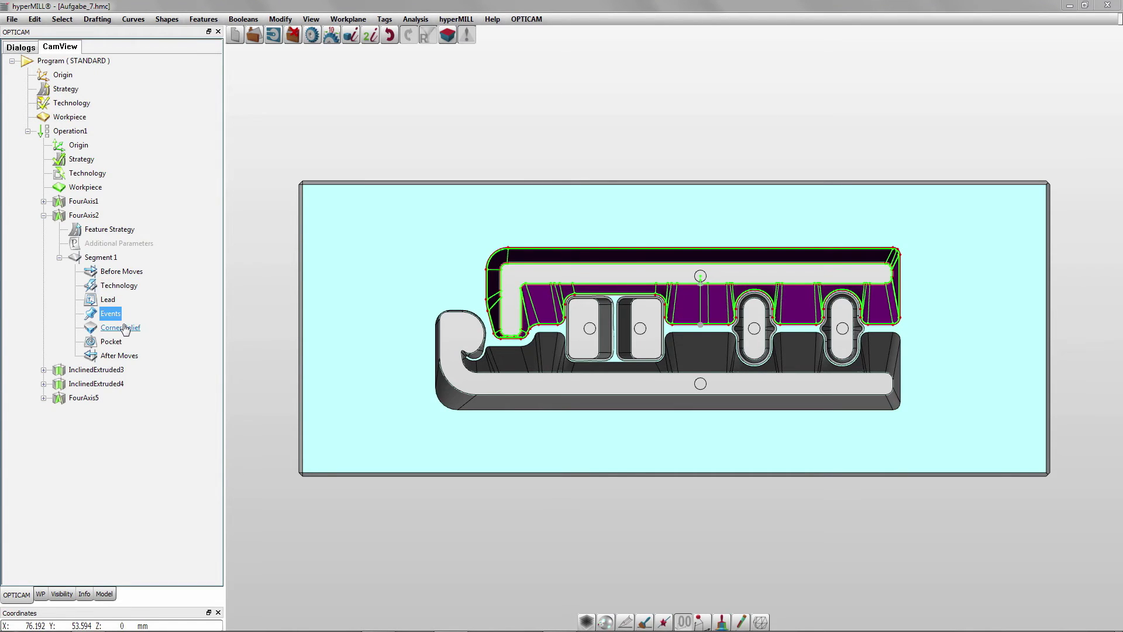
click(126, 328)
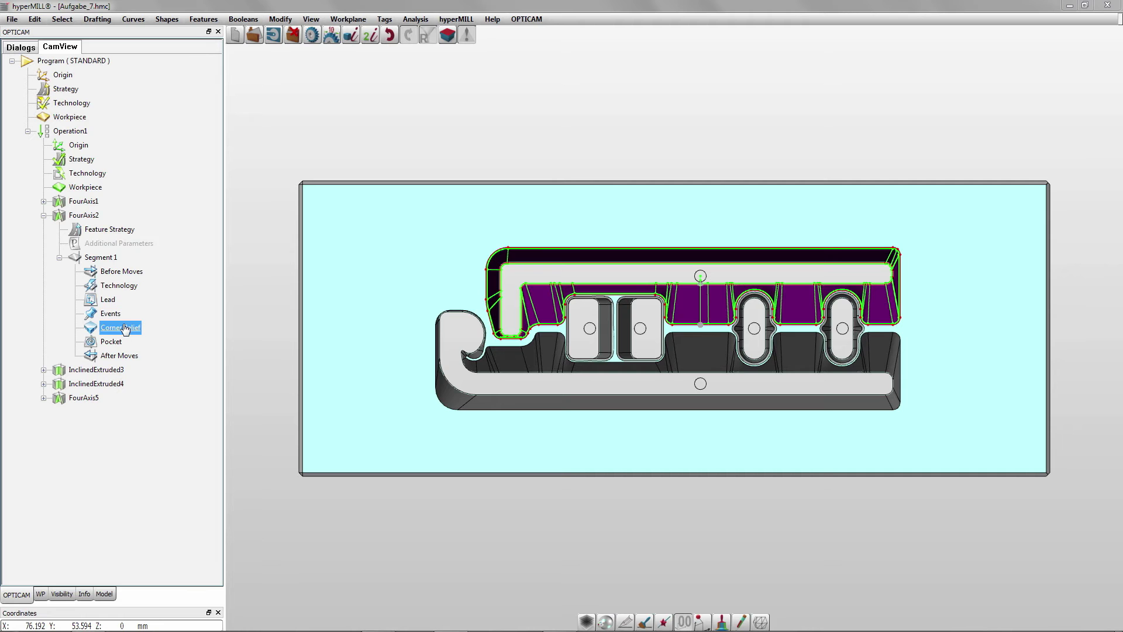
click(112, 342)
click(109, 301)
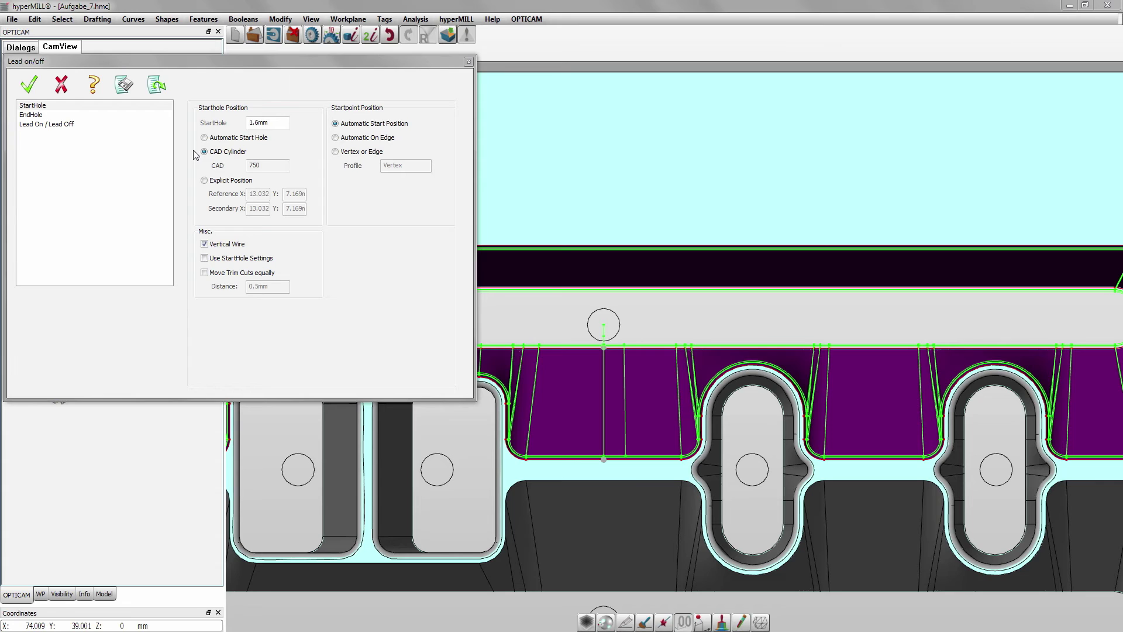
Place FourAxis2's start hole at an explicit position, X 22.636, Y 6.997, picked on the part.
click(204, 181)
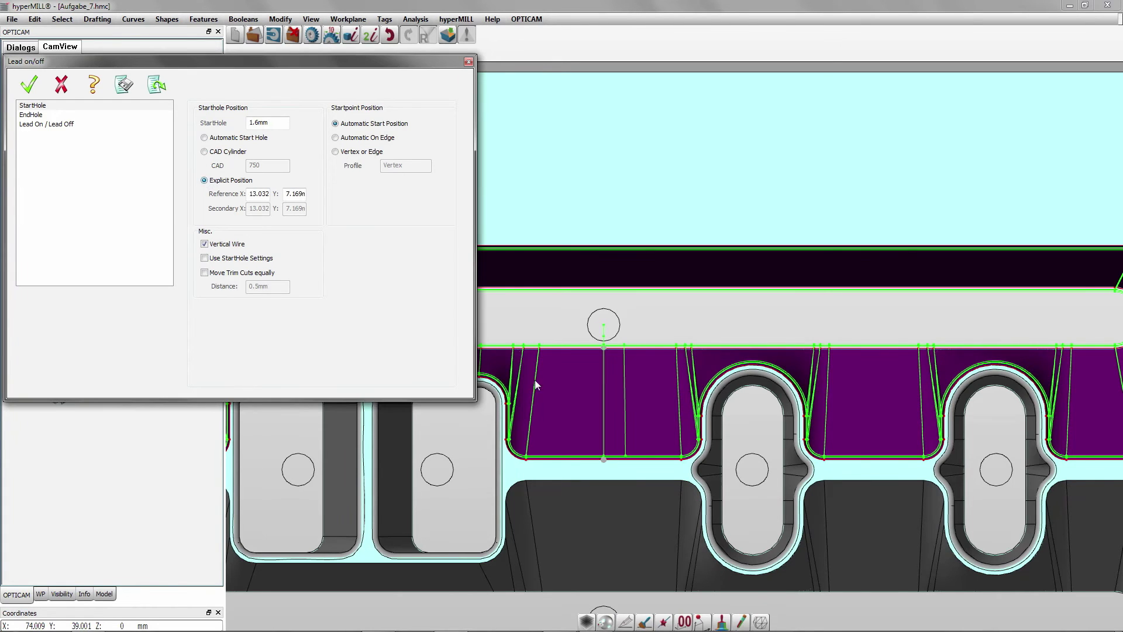
click(890, 314)
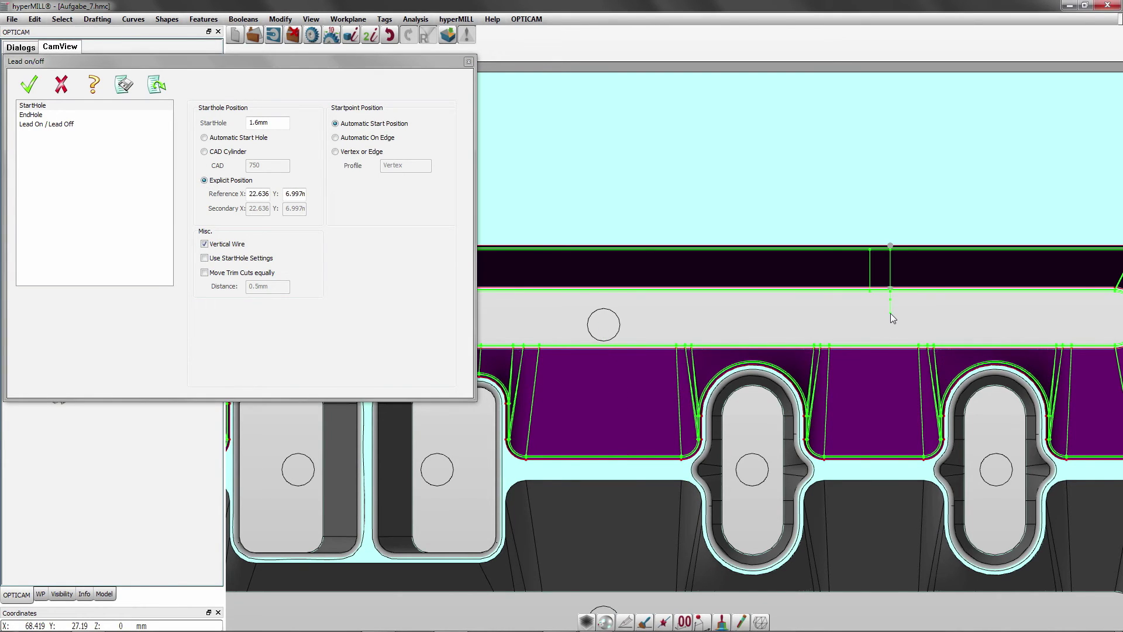
scroll(895, 300, up, 1)
scroll(897, 304, up, 4)
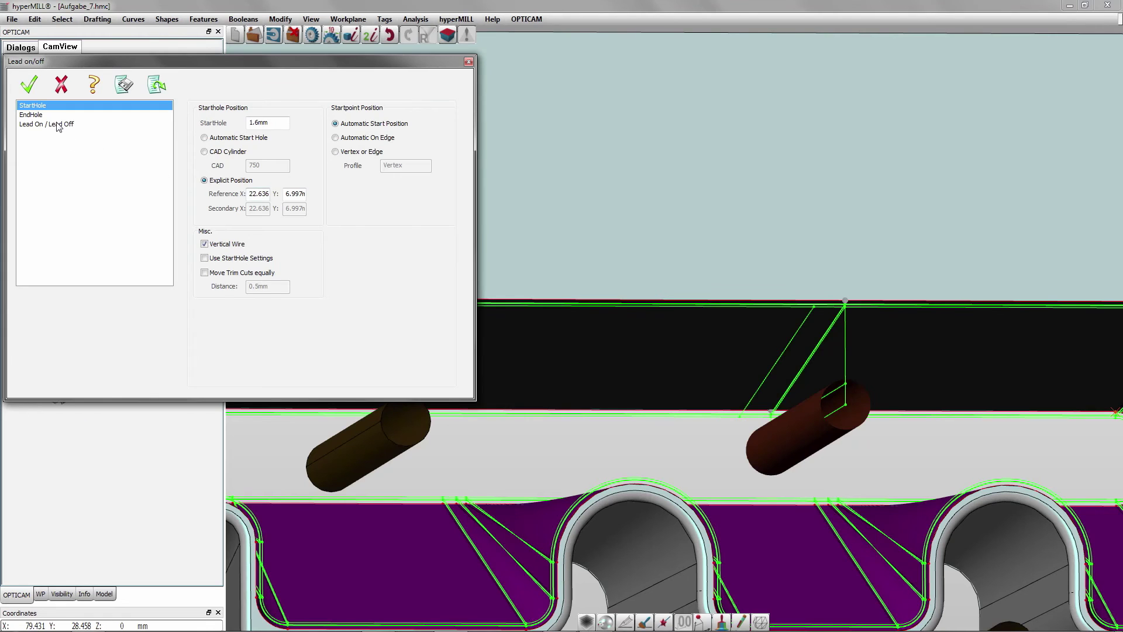
Set FourAxis2's Lead On move to an Arc.
click(58, 124)
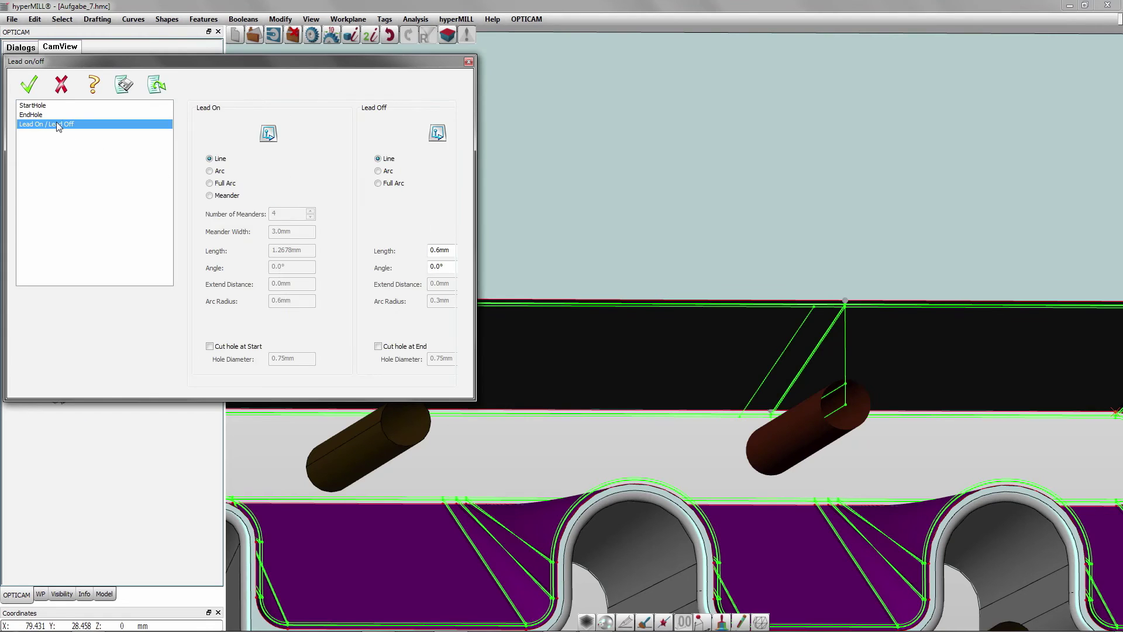
click(212, 172)
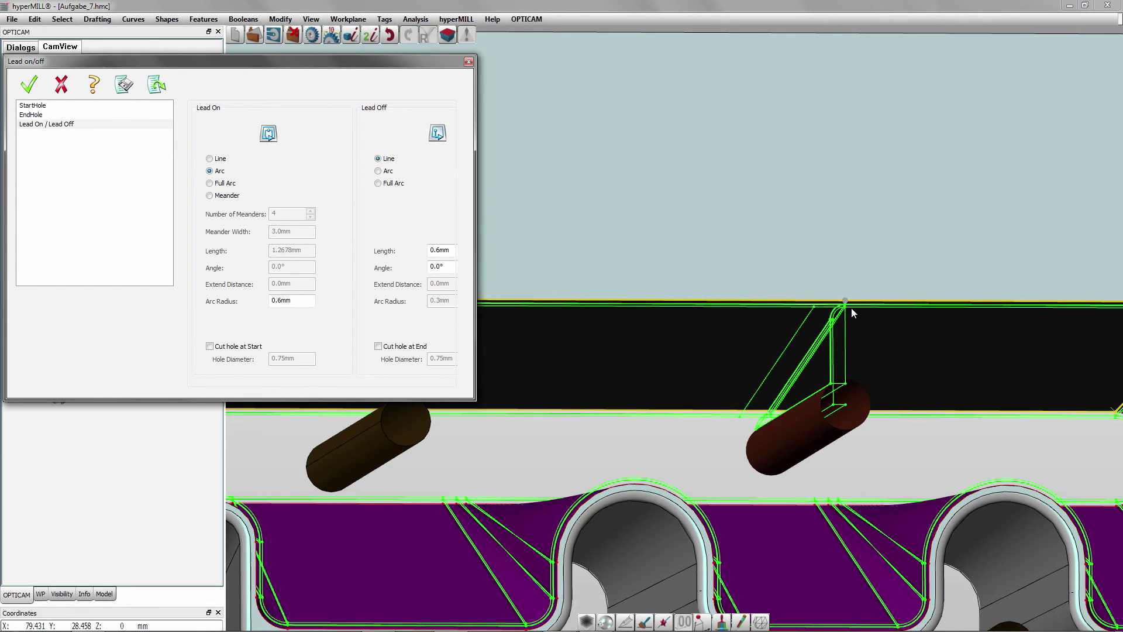
scroll(844, 298, up, 4)
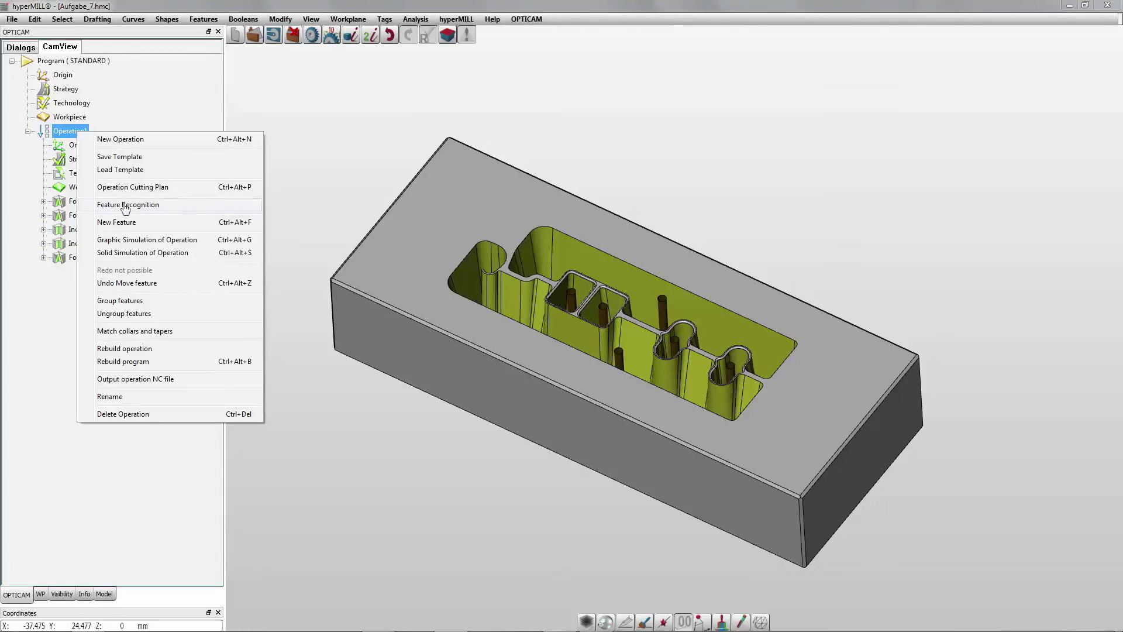
Run Operation1's solid simulation, removing the first slug and continuing the cut.
click(130, 251)
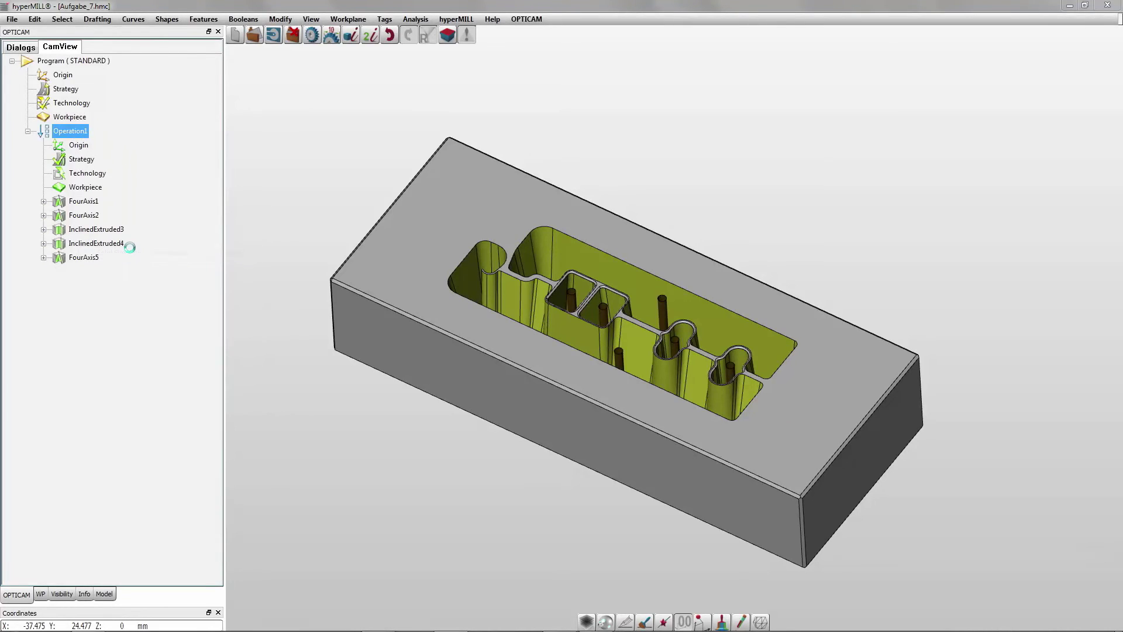
click(84, 131)
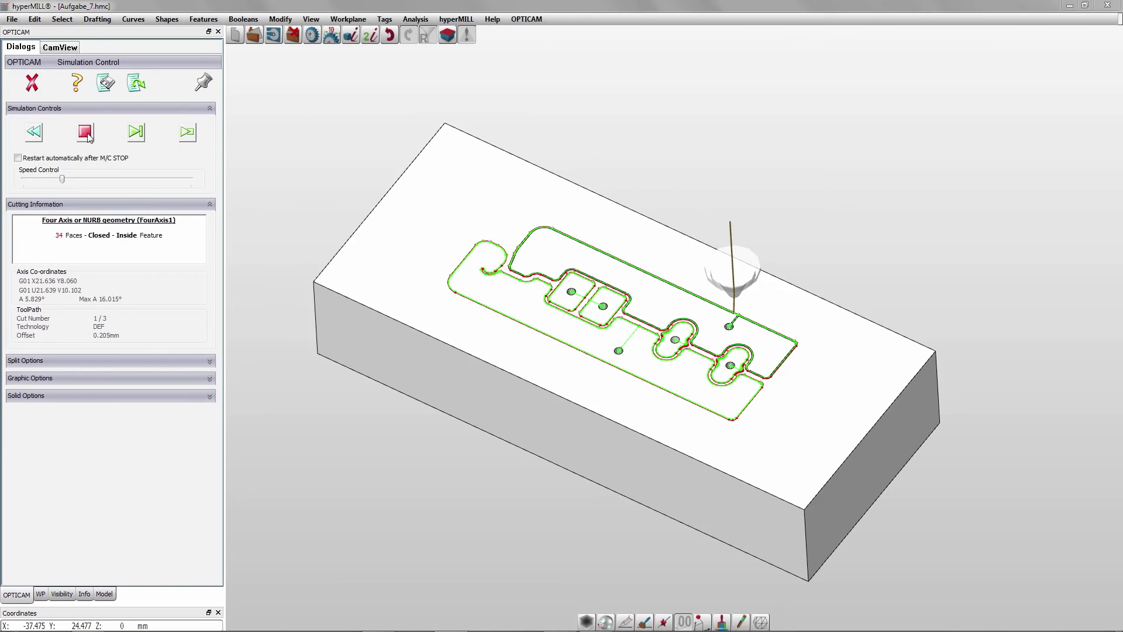
click(88, 136)
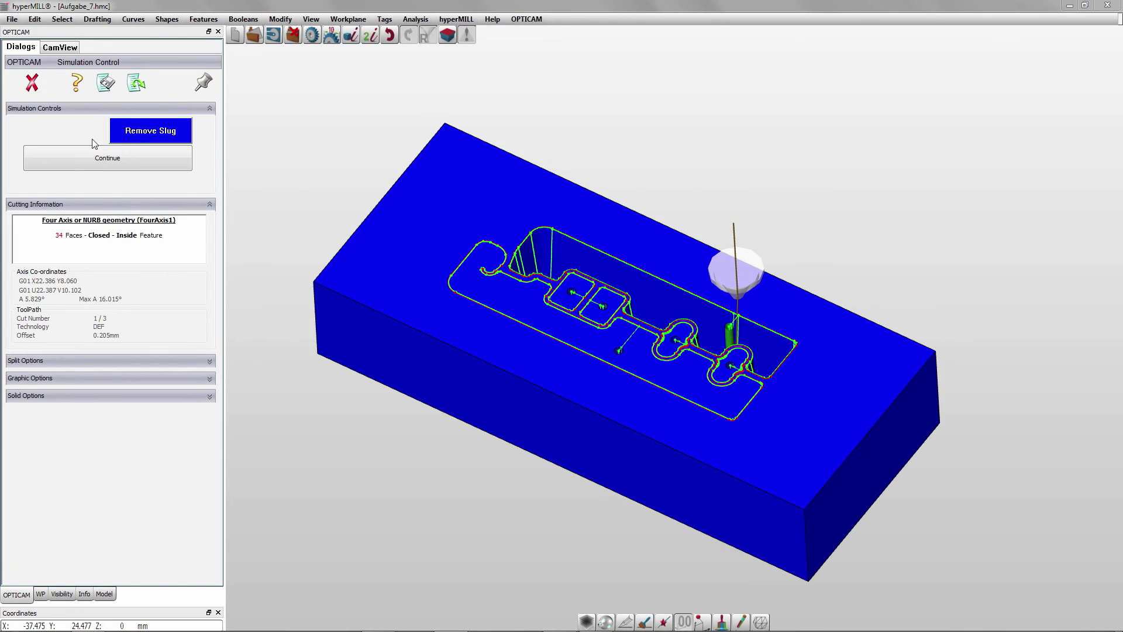
click(102, 157)
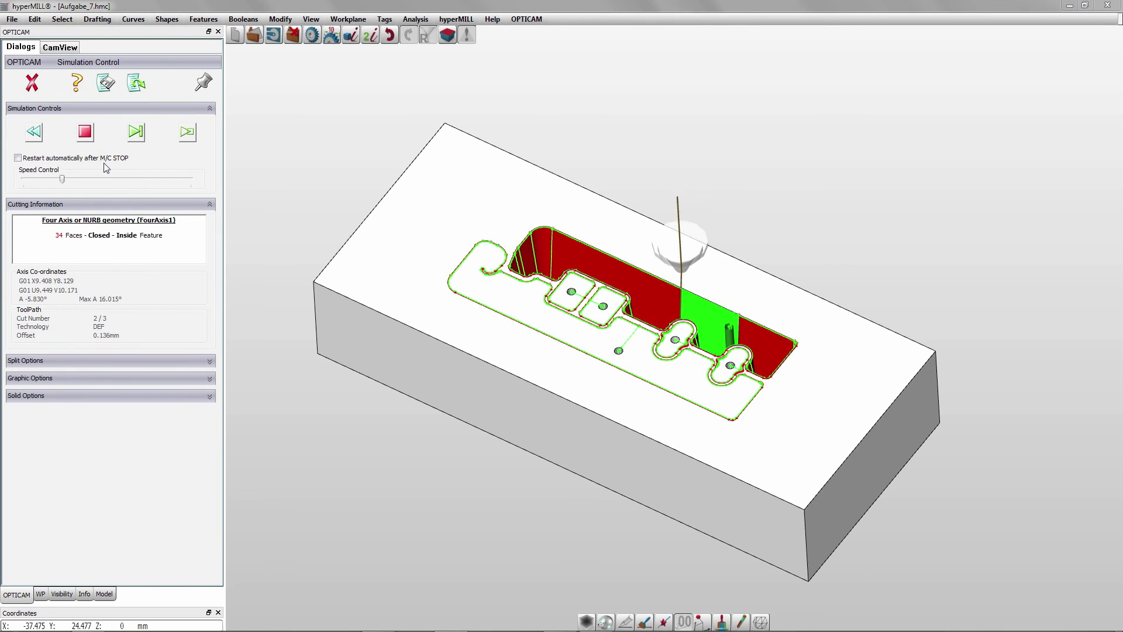